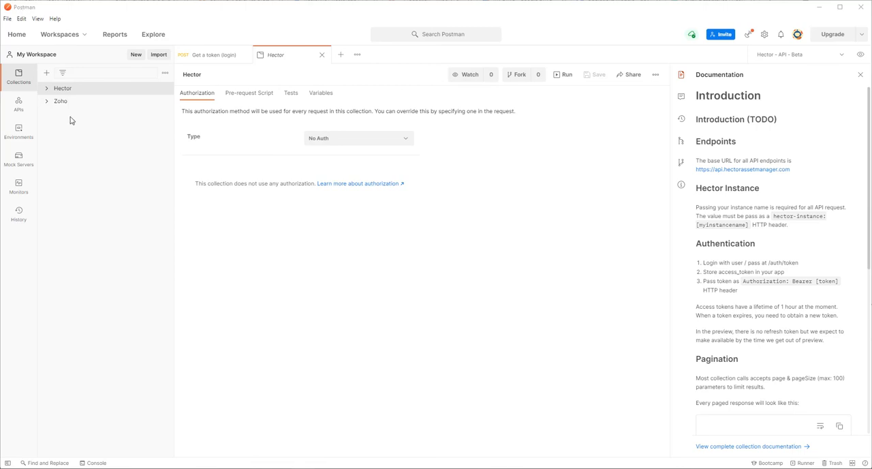
Create a new collection named "Hector V2".
{"action": "left_click", "coordinate": [46, 73]}
{"action": "type", "text": "Hector V2"}
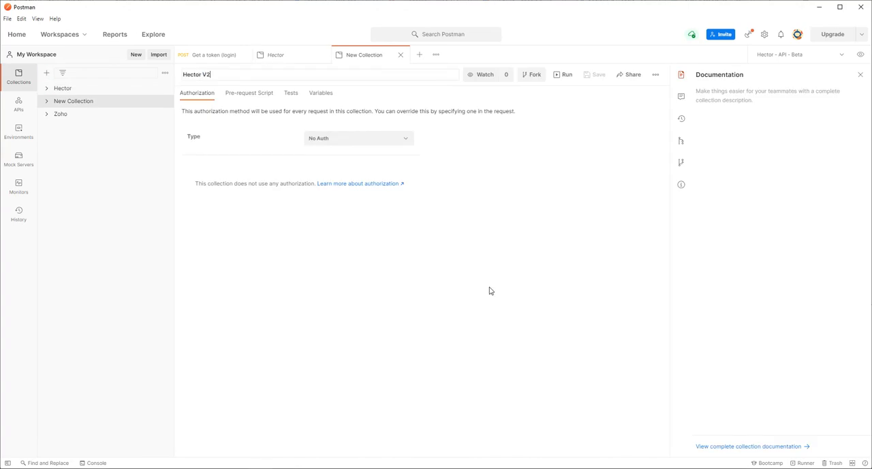
{"action": "left_click", "coordinate": [417, 299]}
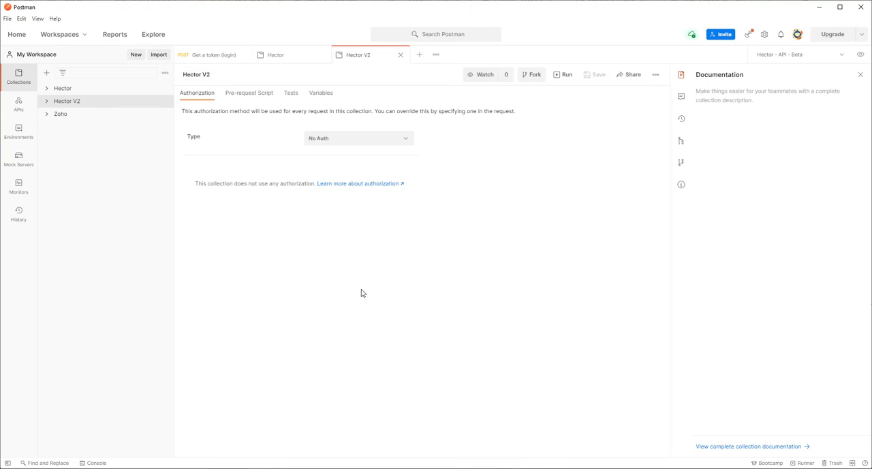
Add a request named "Connexion" to the Hector V2 collection.
{"action": "left_click", "coordinate": [46, 102]}
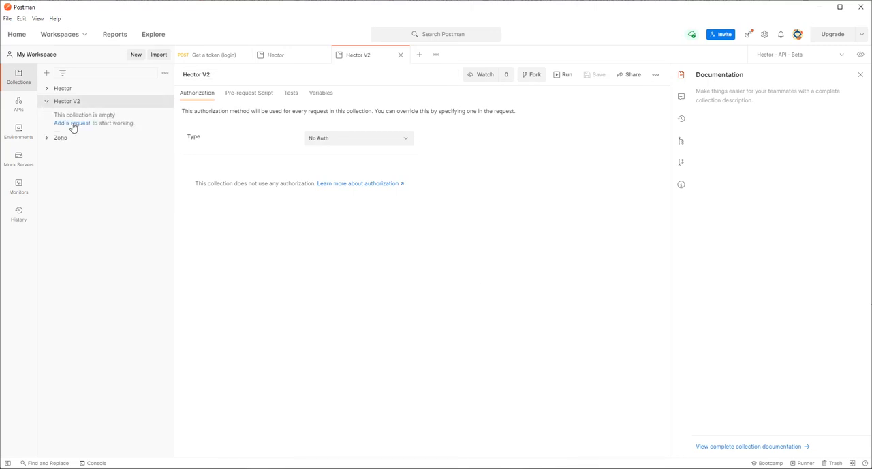
{"action": "left_click", "coordinate": [73, 126]}
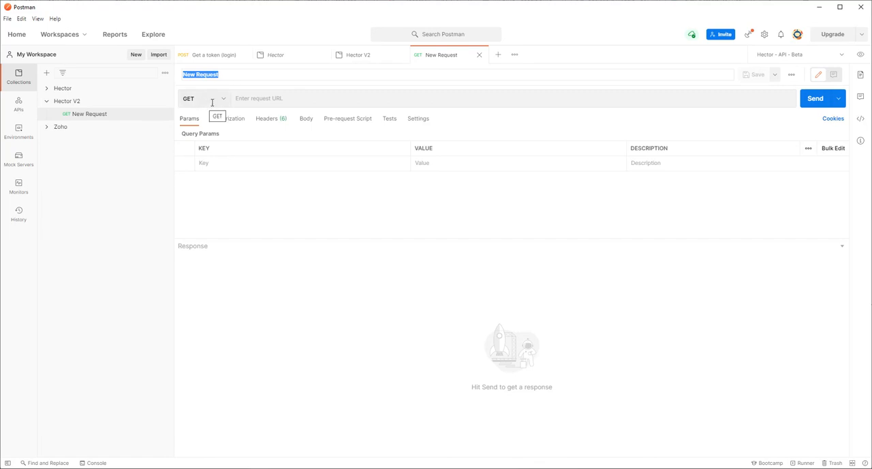
{"action": "type", "text": "Connexion"}
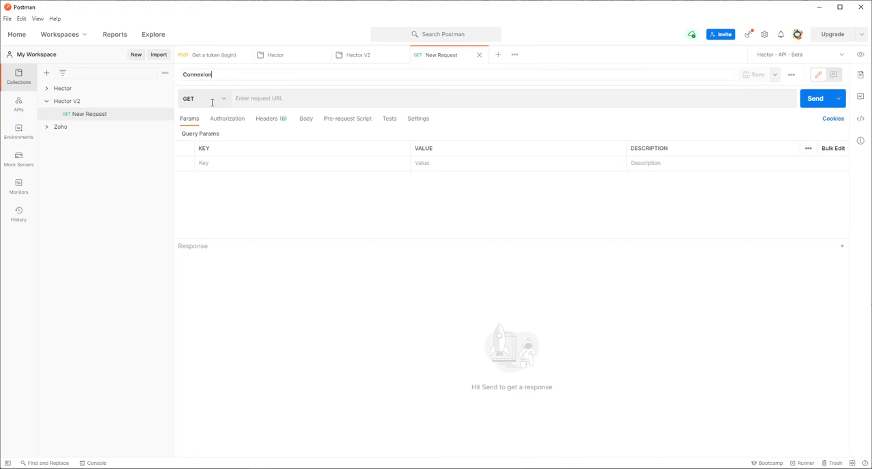
{"action": "key", "text": "Return"}
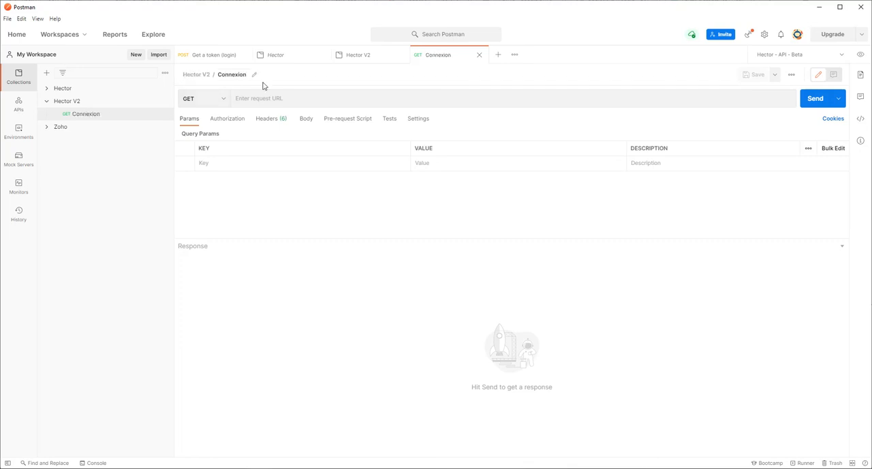
{"action": "left_click", "coordinate": [225, 102]}
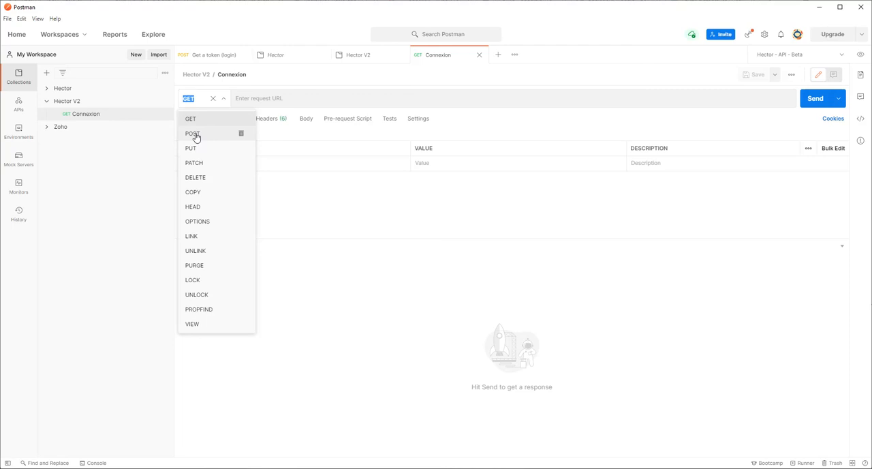
{"action": "left_click", "coordinate": [196, 137]}
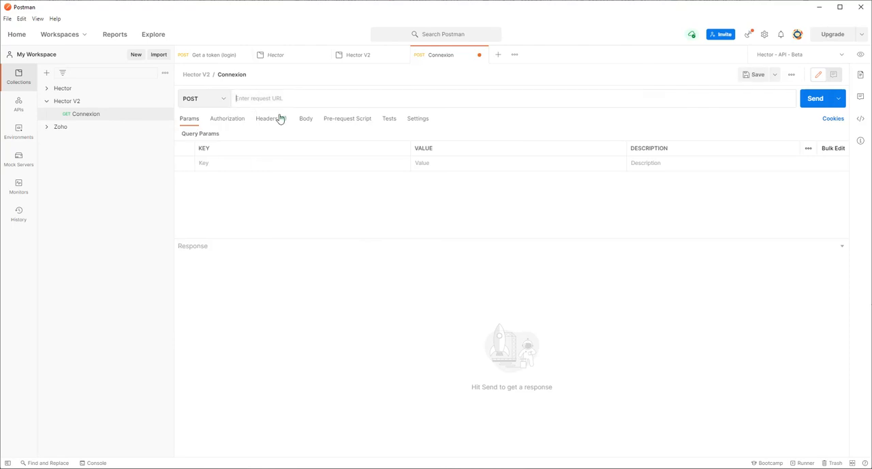
{"action": "type", "text": "htt"}
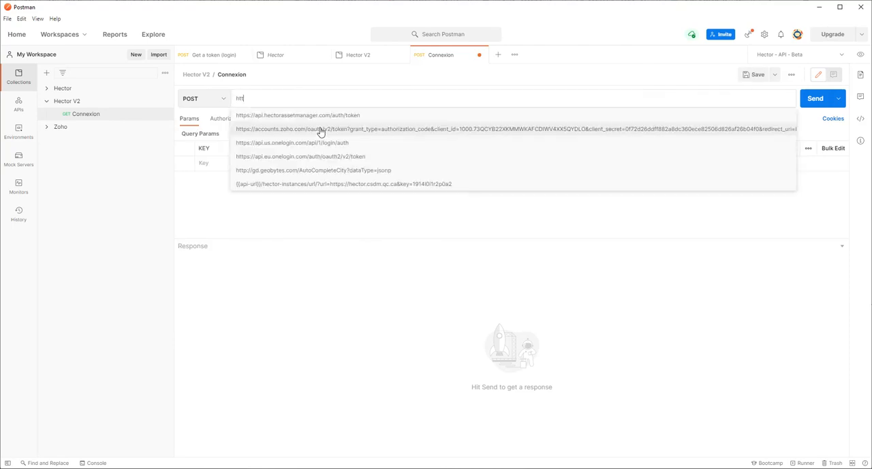
{"action": "type", "text": "ps://api.hecto"}
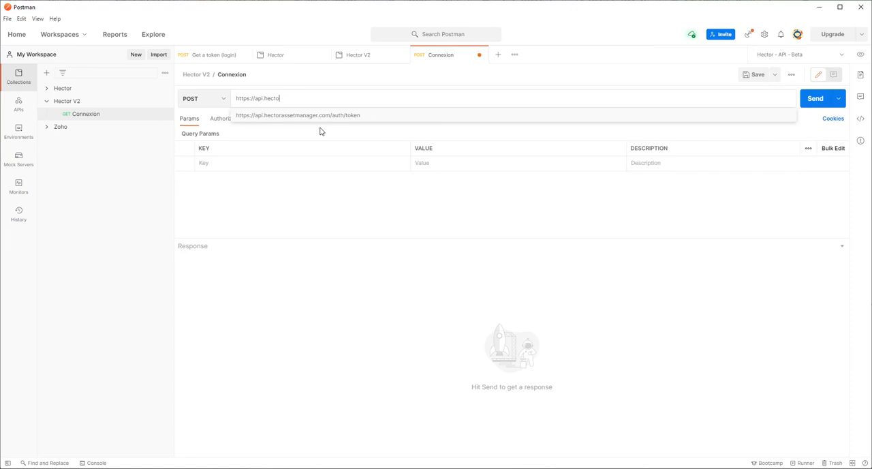
{"action": "type", "text": "rassetmanager.com/auth/token"}
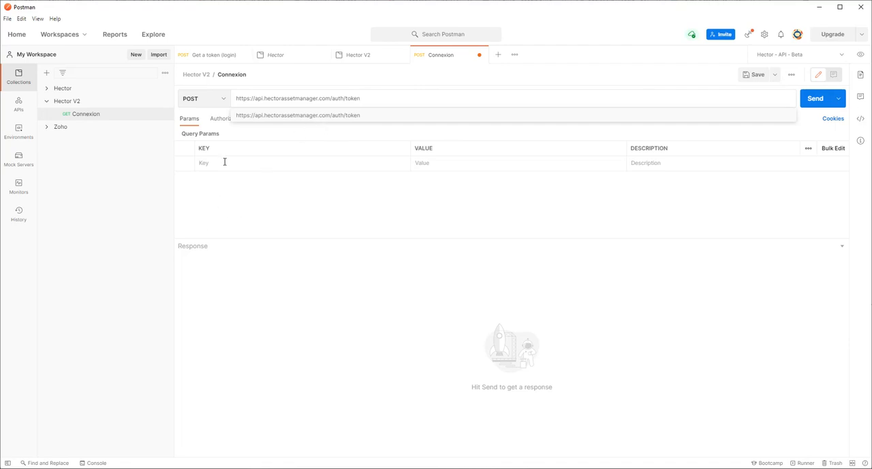
{"action": "left_click", "coordinate": [225, 161]}
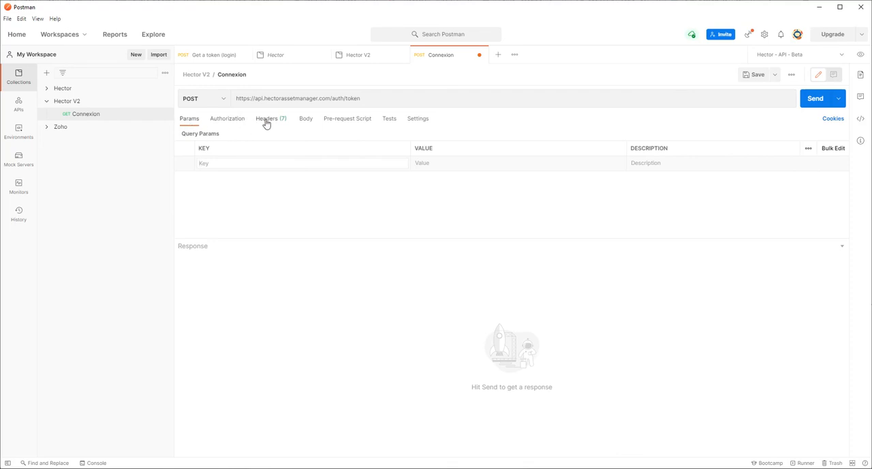
Add a Content-Type header with the value application/json to the Connexion request.
{"action": "left_click", "coordinate": [267, 122]}
{"action": "scroll", "coordinate": [240, 143], "scroll_direction": "up", "scroll_amount": 1}
{"action": "scroll", "coordinate": [235, 143], "scroll_direction": "up", "scroll_amount": 1}
{"action": "left_click", "coordinate": [233, 134]}
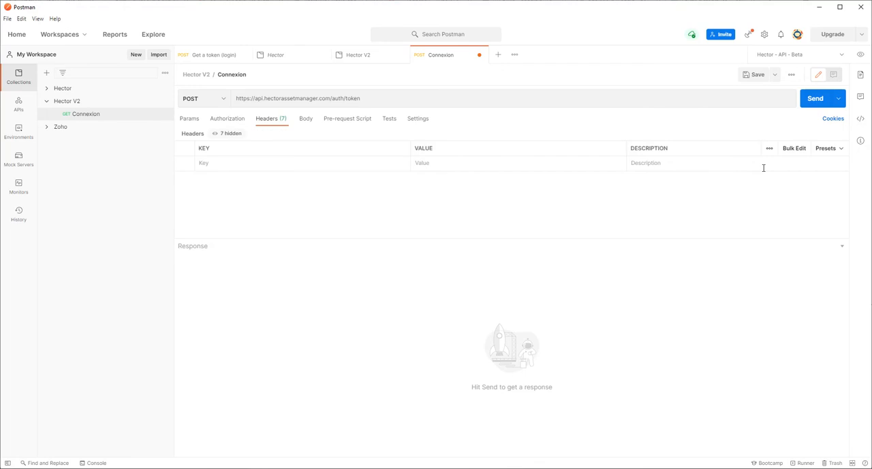
{"action": "left_click", "coordinate": [261, 164]}
{"action": "type", "text": "Content"}
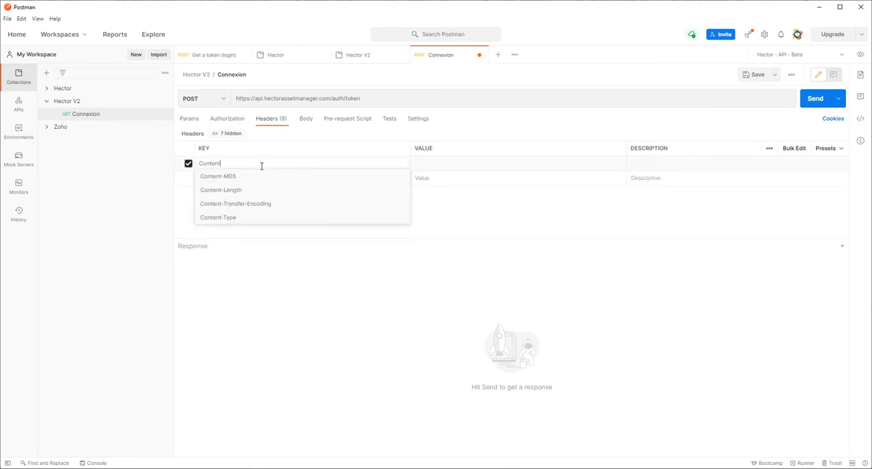
{"action": "type", "text": "-Type"}
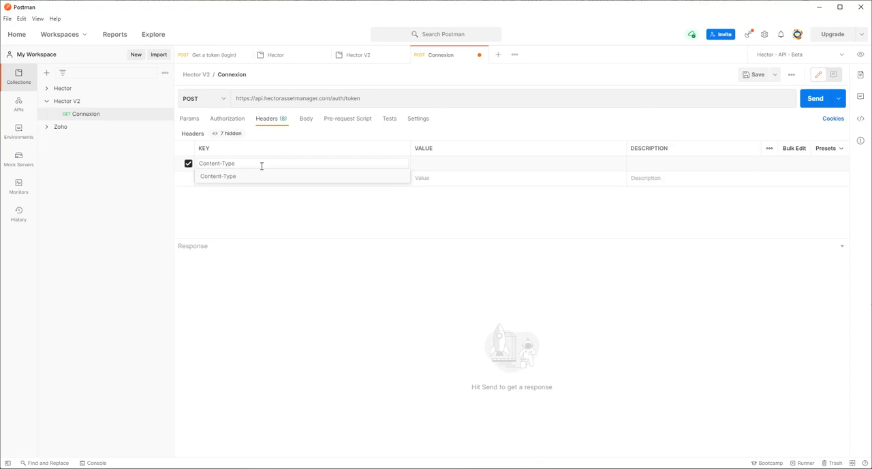
{"action": "key", "text": "Tab"}
{"action": "type", "text": "ap"}
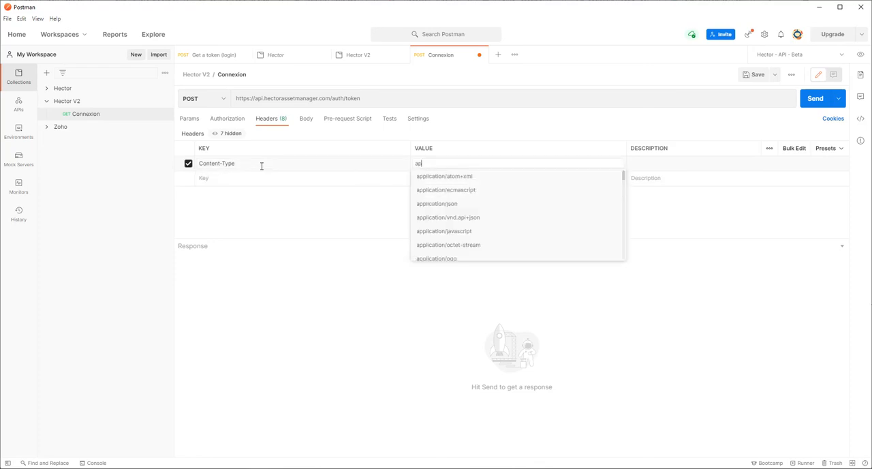
{"action": "type", "text": "plication/json"}
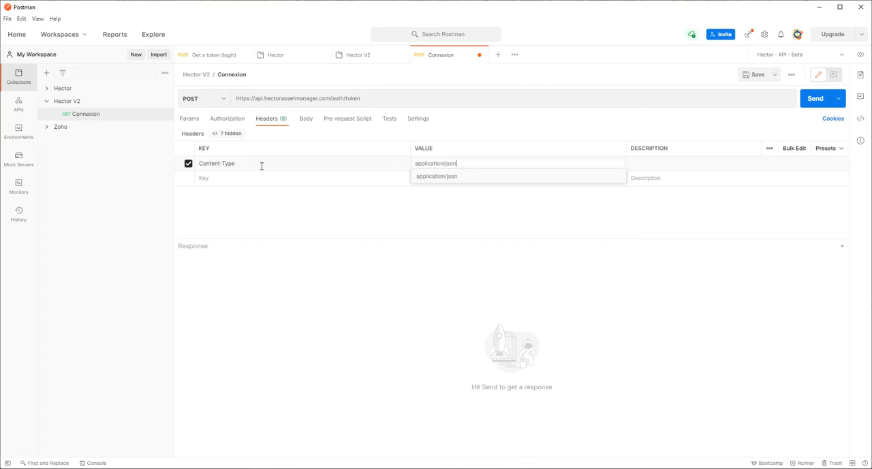
{"action": "key", "text": "Tab"}
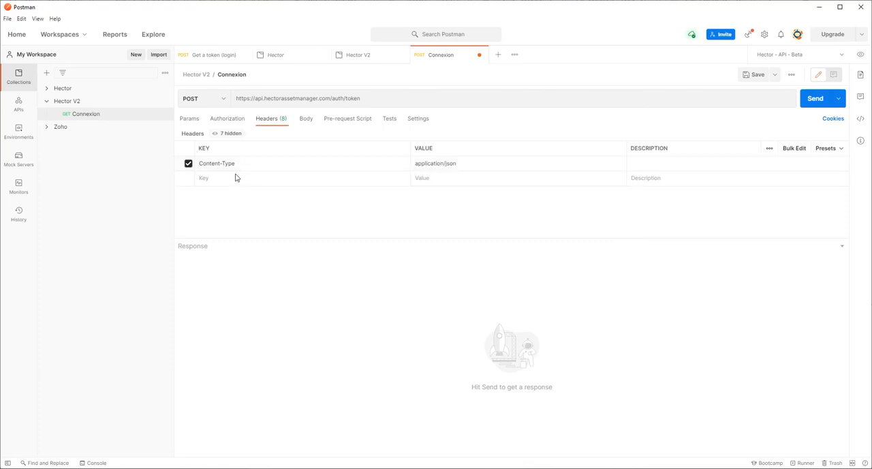
Add a hector-instance header with the value demo_education to the Connexion request.
{"action": "left_click", "coordinate": [236, 177]}
{"action": "type", "text": "he"}
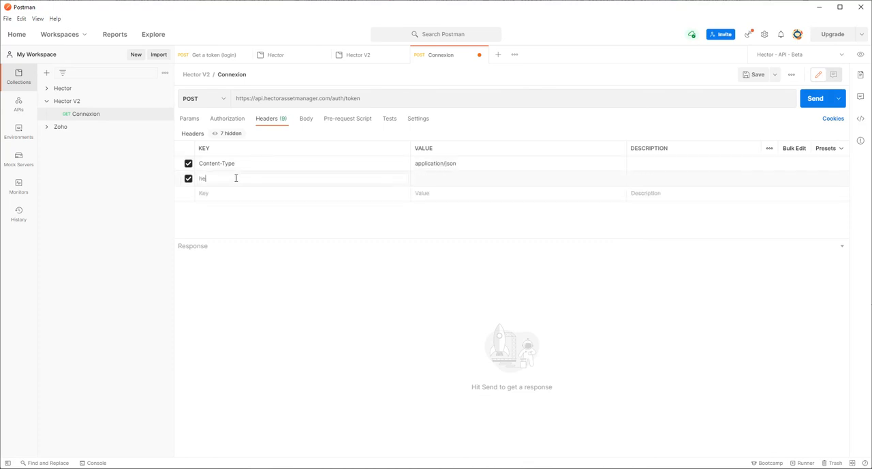
{"action": "type", "text": "ctor-instance"}
{"action": "key", "text": "Tab"}
{"action": "type", "text": "demo_education"}
Set the request body to raw JSON and paste an object containing the account email and password.
{"action": "left_click", "coordinate": [303, 120]}
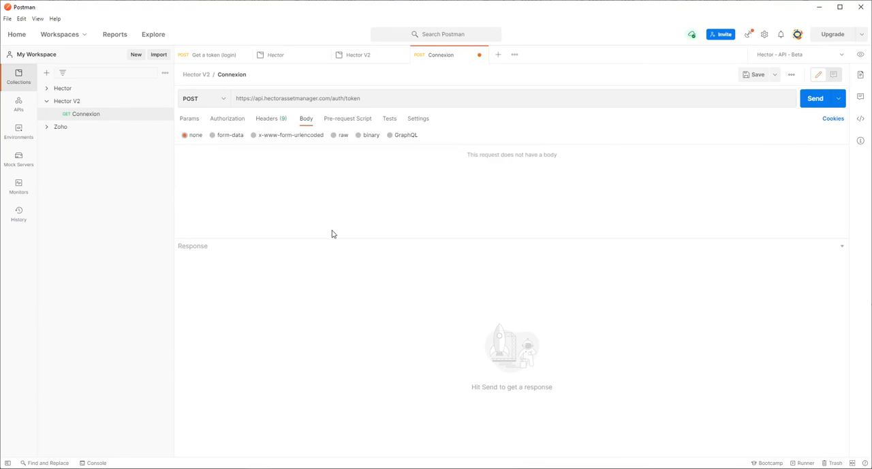
{"action": "left_click", "coordinate": [333, 136]}
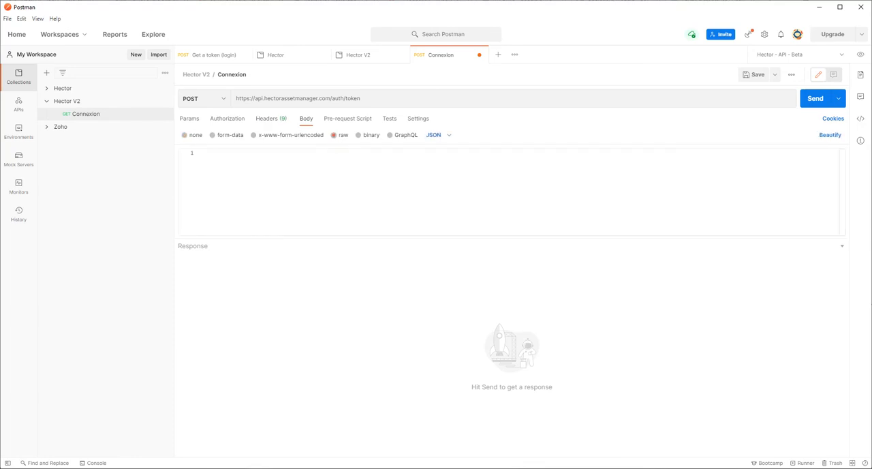
{"action": "key", "text": "alt+Tab"}
{"action": "left_click", "coordinate": [291, 193]}
{"action": "key", "text": "ctrl+v"}
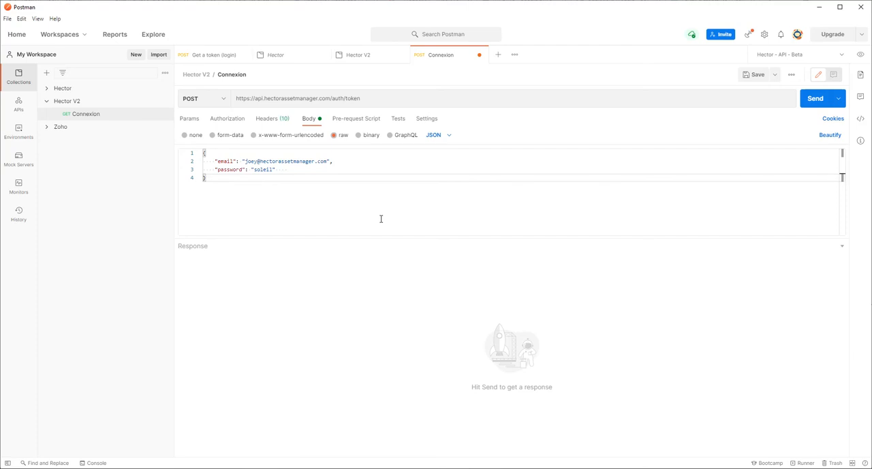
Examine the email and password entries in the JSON request body.
{"action": "key", "text": "Up"}
{"action": "key", "text": "Up"}
{"action": "key", "text": "Up"}
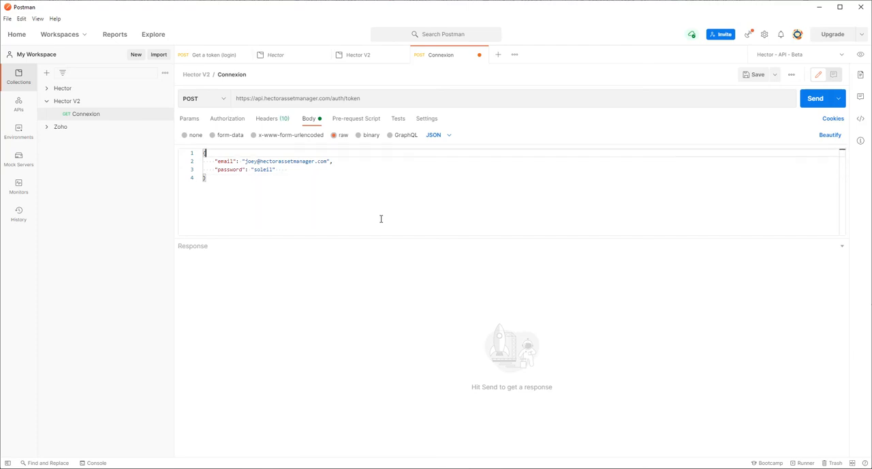
{"action": "key", "text": "Down"}
{"action": "key", "text": "Down"}
{"action": "key", "text": "Up"}
{"action": "key", "text": "Right"}
{"action": "key", "text": "Right"}
{"action": "key", "text": "Right"}
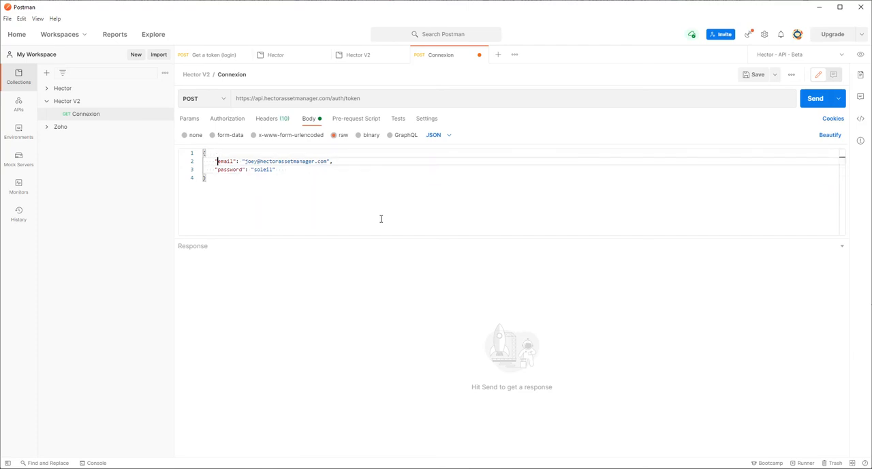
{"action": "key", "text": "shift+Right"}
{"action": "key", "text": "shift+Right"}
{"action": "key", "text": "shift+Right"}
{"action": "key", "text": "shift+Right"}
{"action": "key", "text": "shift+Right"}
{"action": "key", "text": "shift+Right"}
{"action": "key", "text": "shift+Right"}
{"action": "key", "text": "shift+Right"}
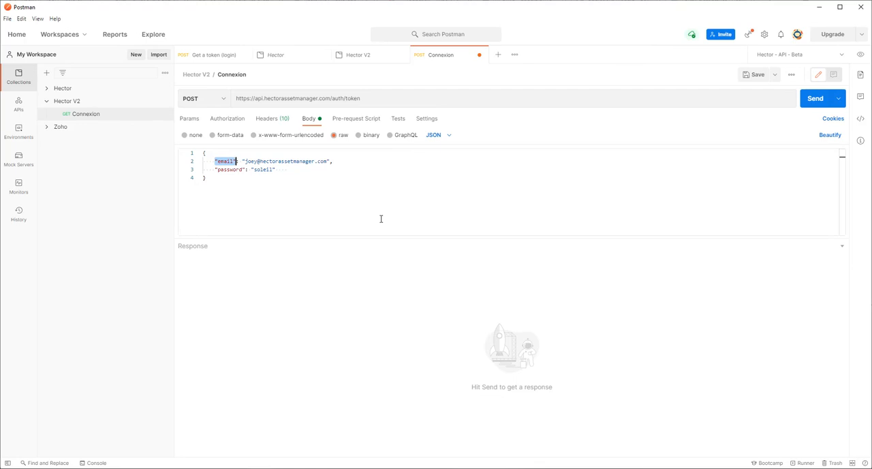
{"action": "key", "text": "Right"}
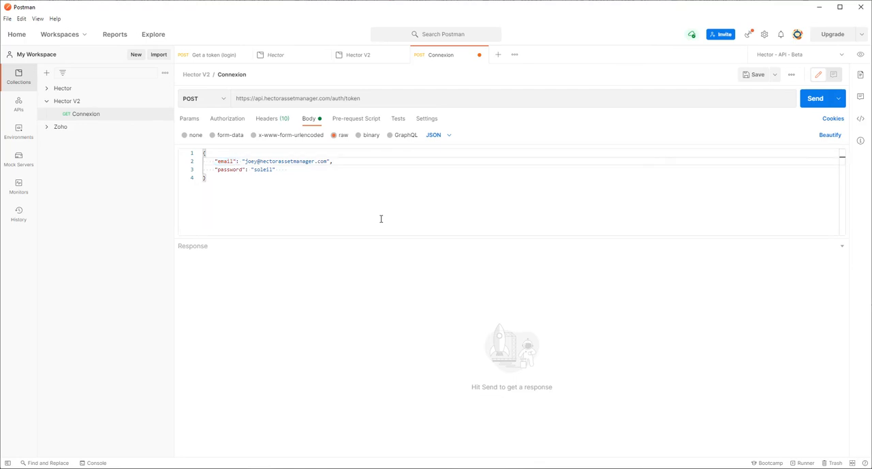
{"action": "key", "text": "shift+End"}
{"action": "key", "text": "shift+Left"}
{"action": "key", "text": "Right"}
{"action": "key", "text": "Down"}
{"action": "key", "text": "Home"}
{"action": "key", "text": "ctrl+shift+Right"}
{"action": "key", "text": "shift+Right"}
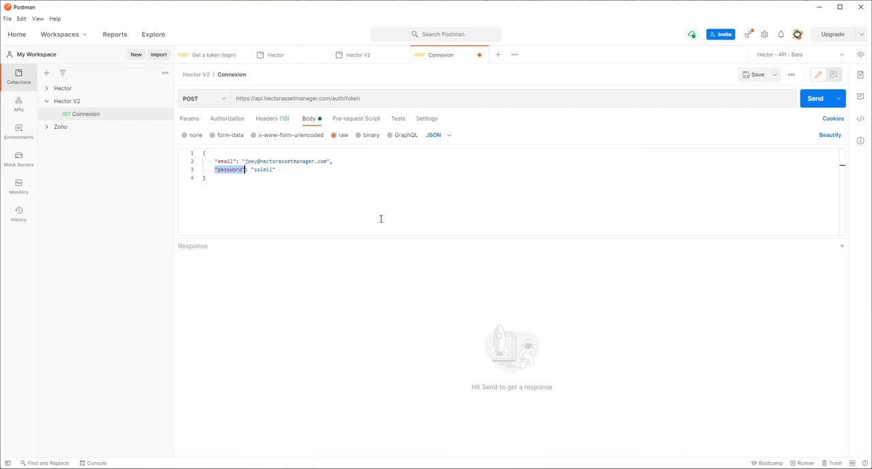
Remove the trailing spaces after the password value in the JSON request body.
{"action": "key", "text": "Right"}
{"action": "key", "text": "shift+End"}
{"action": "key", "text": "Right"}
{"action": "key", "text": "BackSpace"}
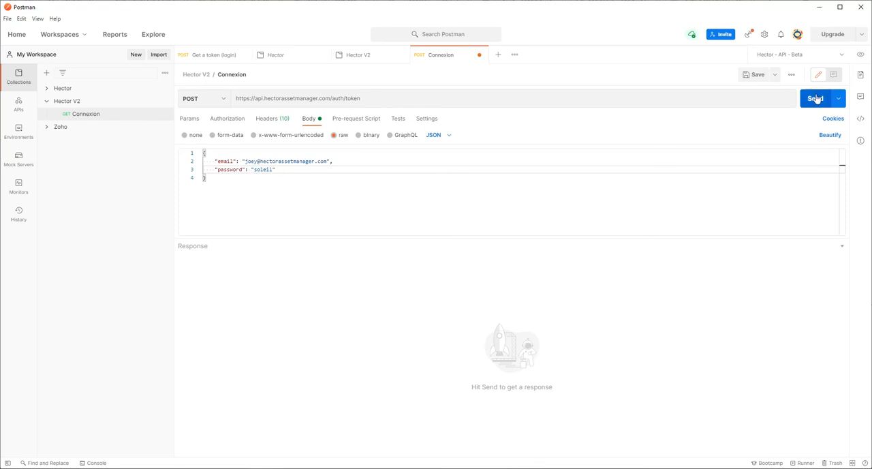
Send the Connexion request and examine the success and message fields of the response.
{"action": "left_click", "coordinate": [816, 99]}
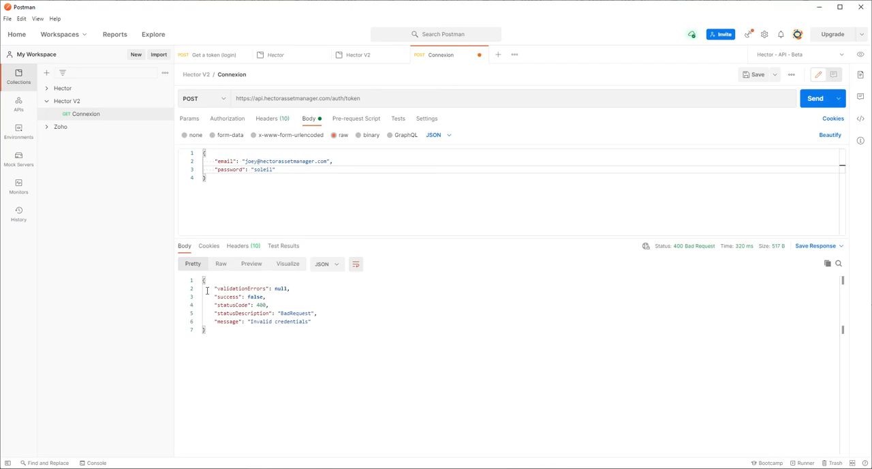
{"action": "left_click_drag", "start_coordinate": [215, 297], "coordinate": [273, 296]}
{"action": "left_click_drag", "start_coordinate": [218, 319], "coordinate": [312, 320]}
{"action": "left_click", "coordinate": [313, 321]}
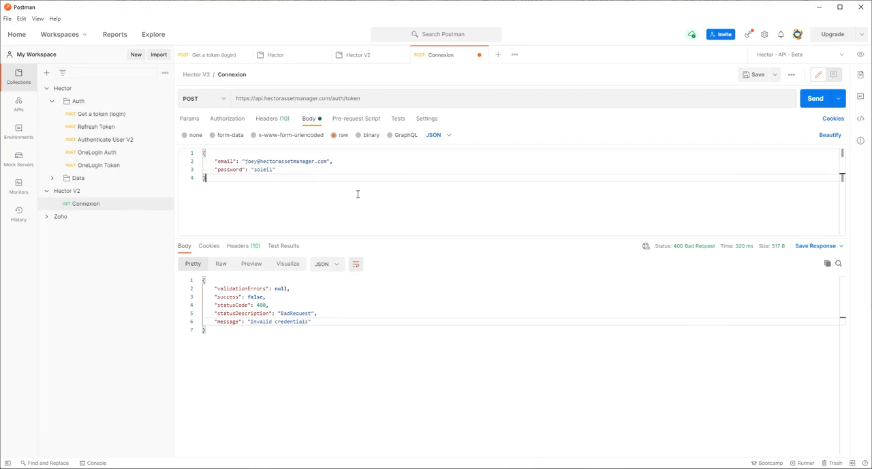
Send the existing Get a token (login) request and examine the access token, expiration and refresh token fields of its response.
{"action": "left_click", "coordinate": [222, 57]}
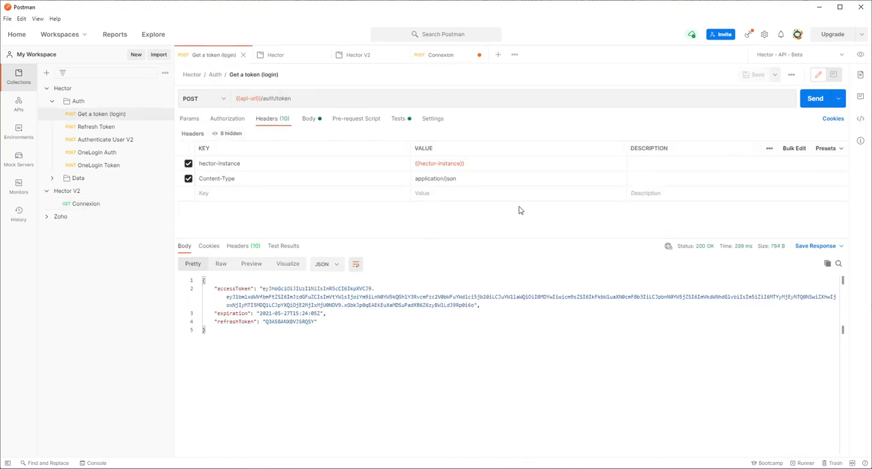
{"action": "left_click", "coordinate": [805, 102]}
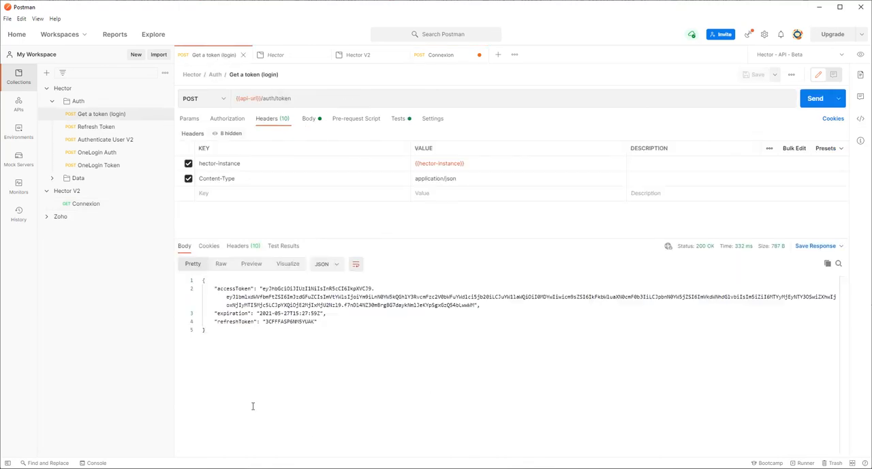
{"action": "left_click_drag", "start_coordinate": [210, 288], "coordinate": [481, 306]}
{"action": "left_click_drag", "start_coordinate": [328, 314], "coordinate": [209, 315]}
{"action": "left_click", "coordinate": [324, 321]}
{"action": "left_click_drag", "start_coordinate": [325, 321], "coordinate": [191, 321]}
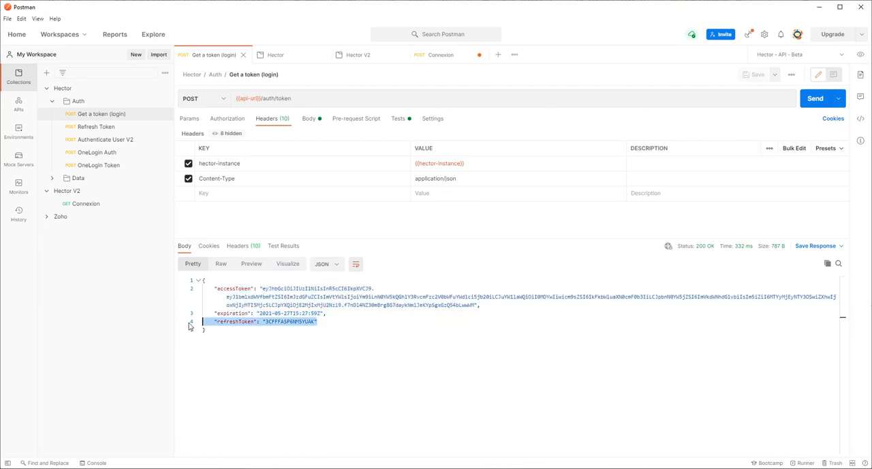
{"action": "left_click", "coordinate": [378, 329]}
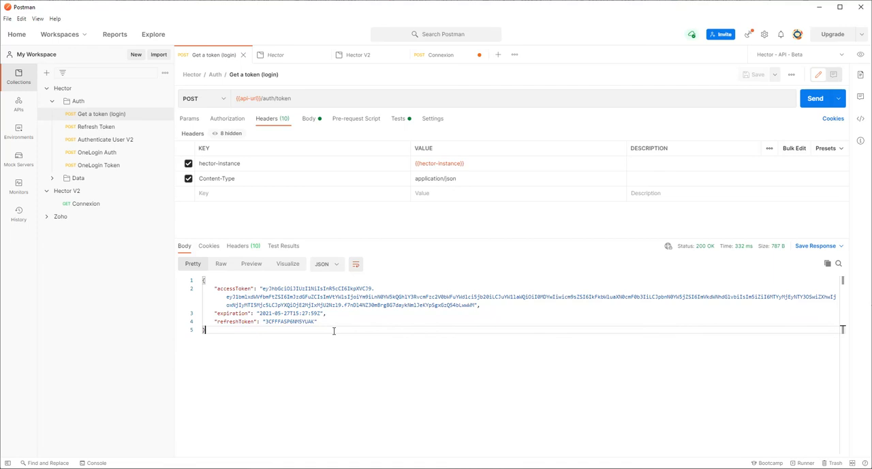
{"action": "left_click_drag", "start_coordinate": [232, 335], "coordinate": [200, 278]}
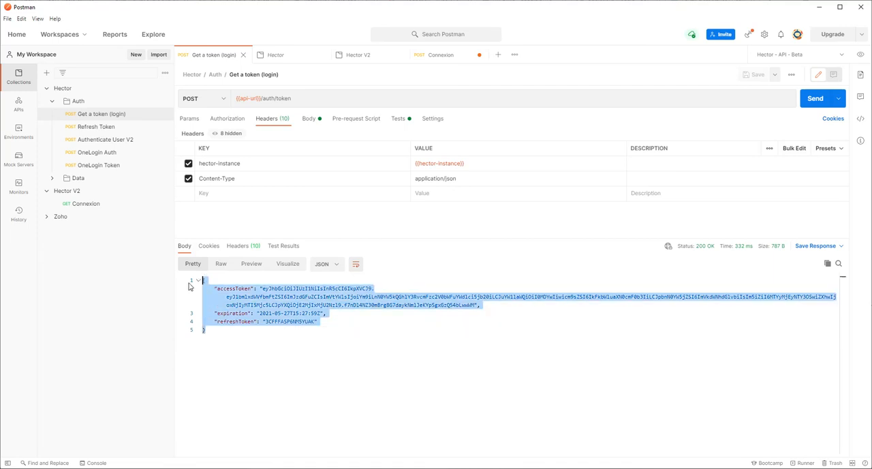
{"action": "left_click", "coordinate": [294, 329]}
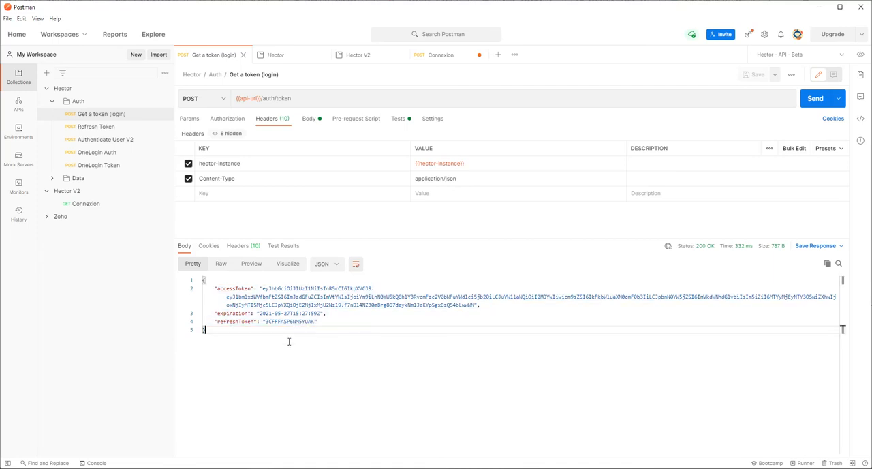